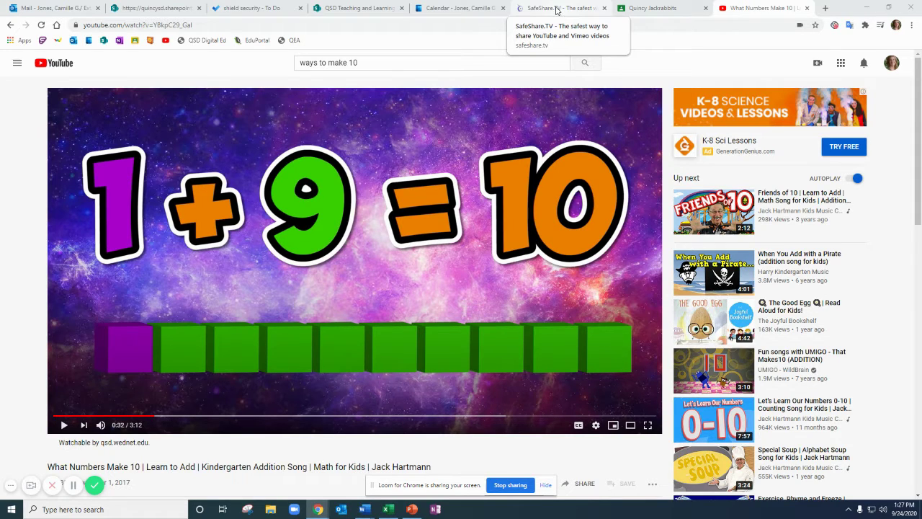
# Switch to SafeShare.tv, sign in to the account and start adding a new SafeView.
pyautogui.click(556, 8)
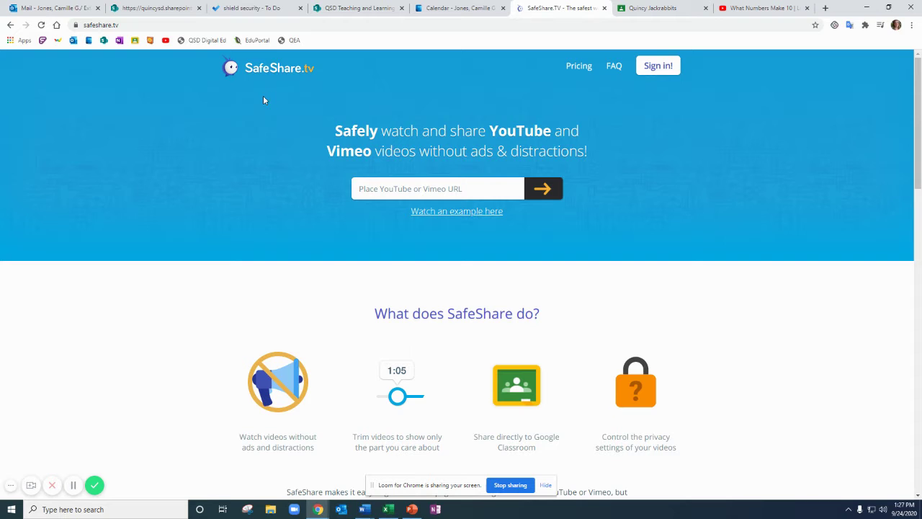
pyautogui.click(656, 68)
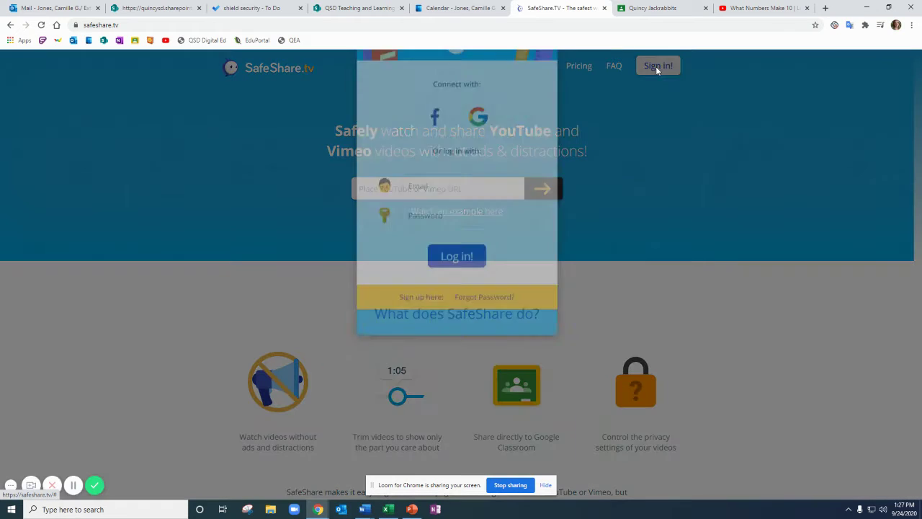
pyautogui.click(484, 180)
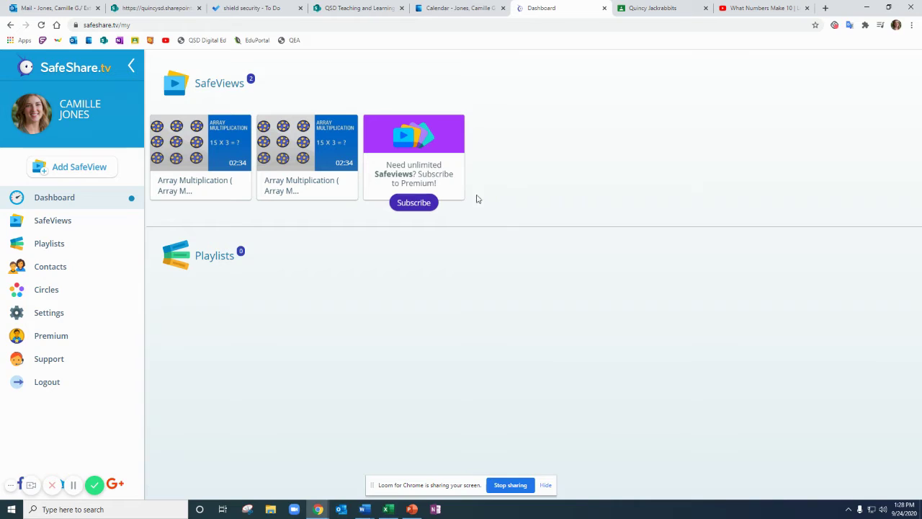
pyautogui.click(66, 166)
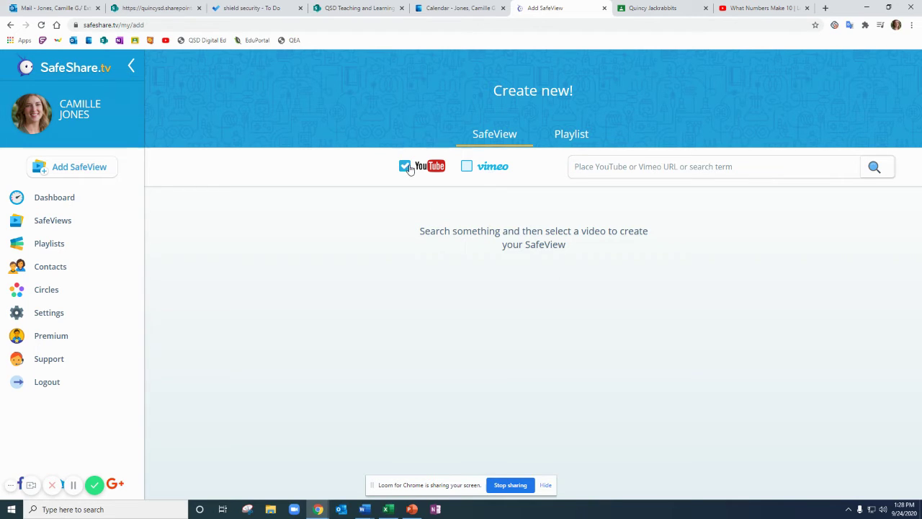
# Copy the share link of the "What Numbers Make 10" video on YouTube.
pyautogui.click(751, 8)
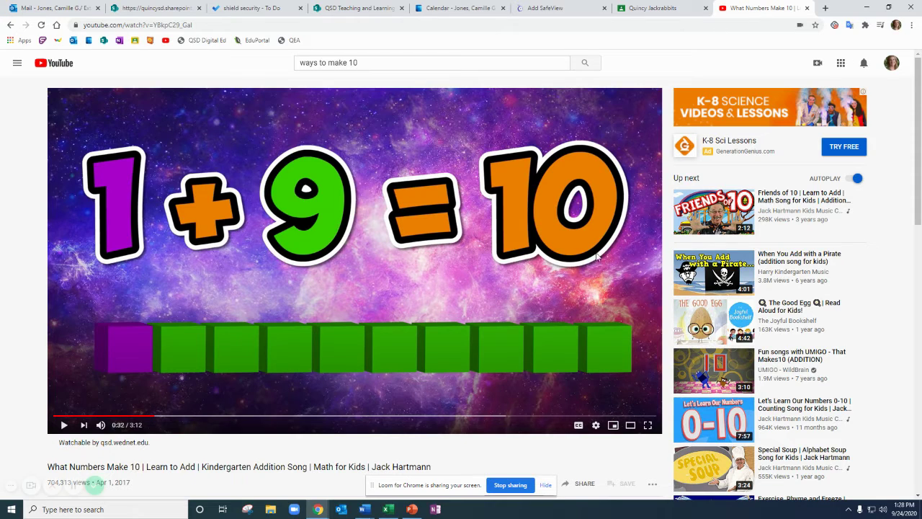
pyautogui.scroll(-2, 445, 339)
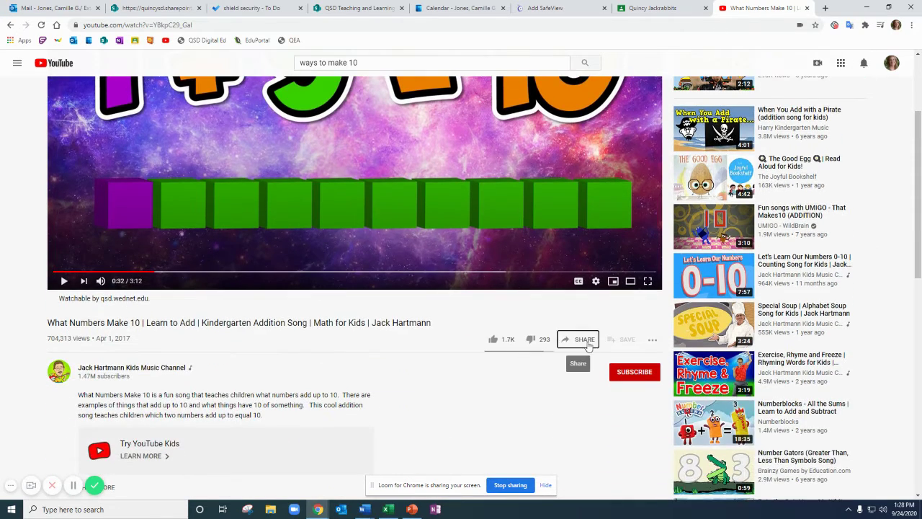
pyautogui.click(578, 339)
pyautogui.click(552, 293)
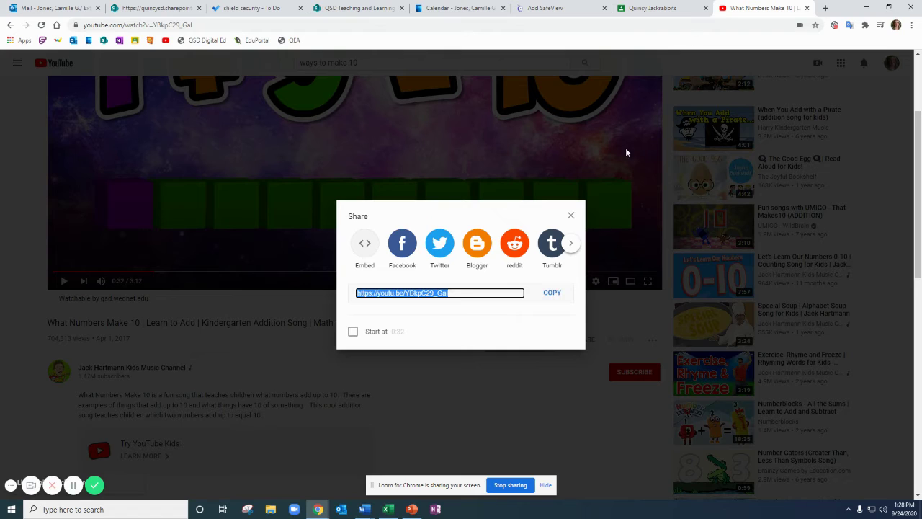
pyautogui.click(536, 10)
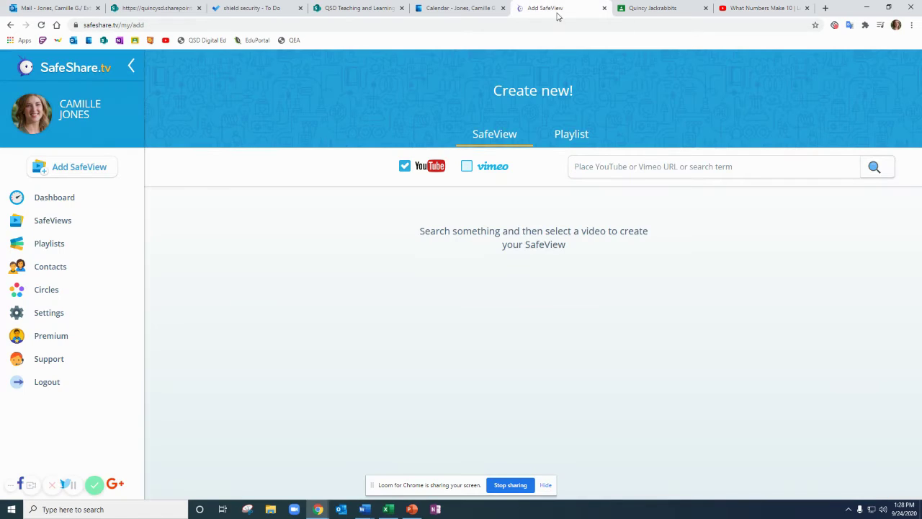
pyautogui.click(592, 169)
pyautogui.write('https://youtu.be/YBkpC29_GaI')
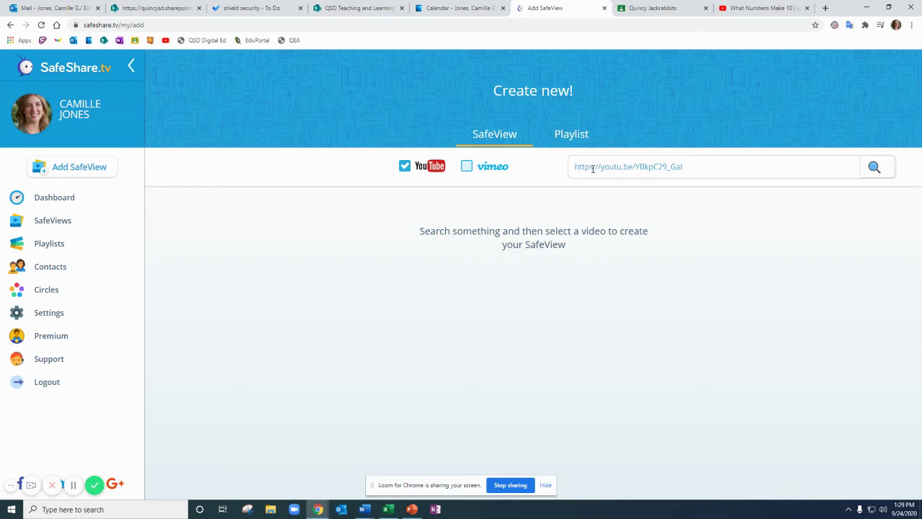
pyautogui.click(868, 170)
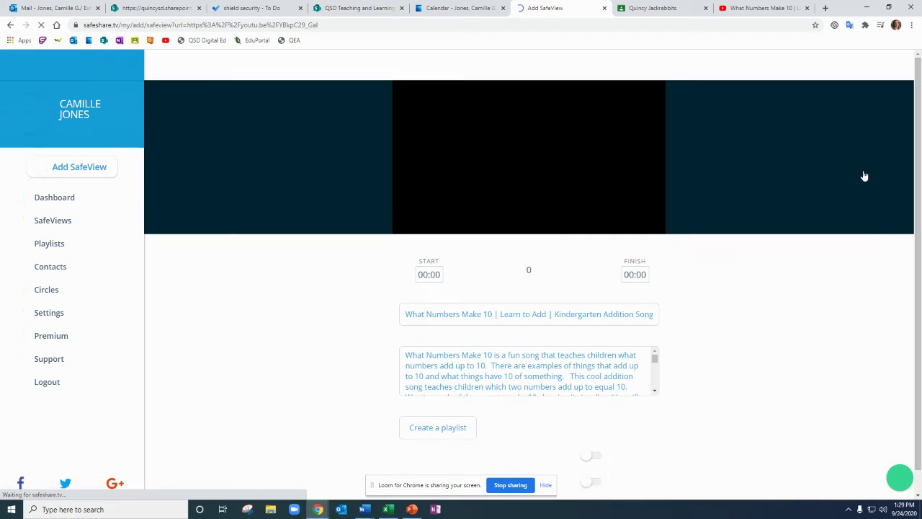
pyautogui.click(515, 160)
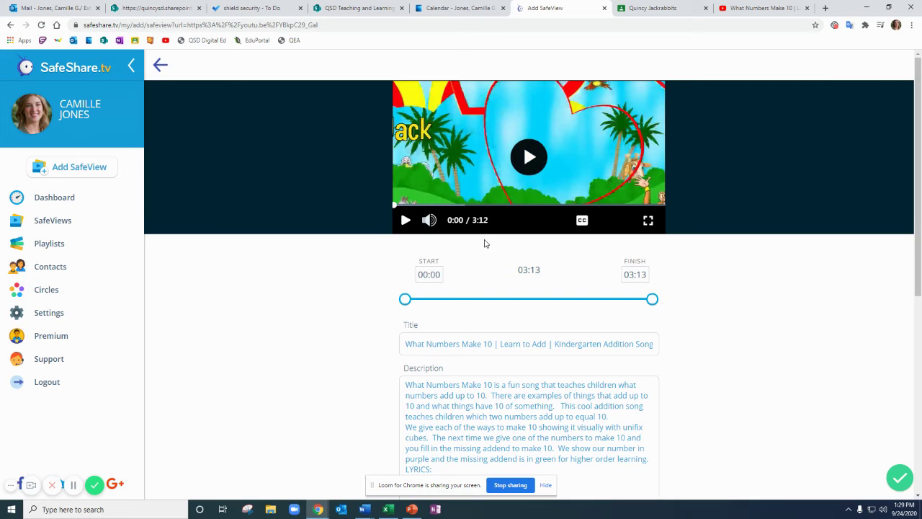
# Save the "What Numbers Make 10" SafeView, keeping its full length, title, description and default options.
pyautogui.scroll(-3, 476, 316)
pyautogui.scroll(-5, 511, 390)
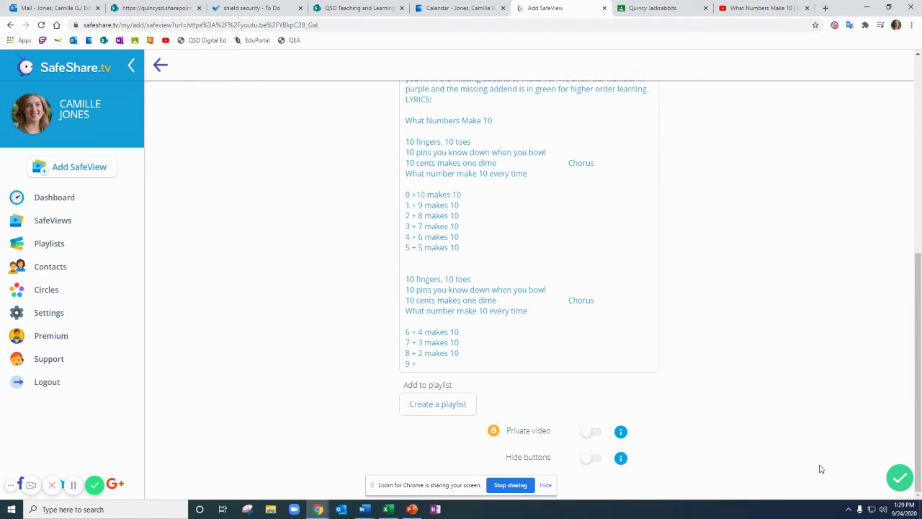
pyautogui.click(893, 480)
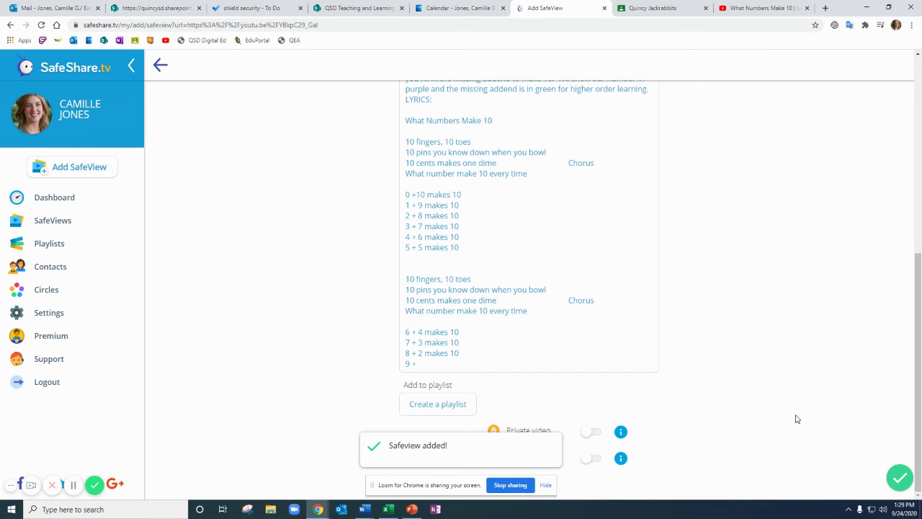
pyautogui.scroll(1, 797, 418)
# Select the "What Numbers Make 10" SafeView on the dashboard and copy its share link.
pyautogui.click(69, 200)
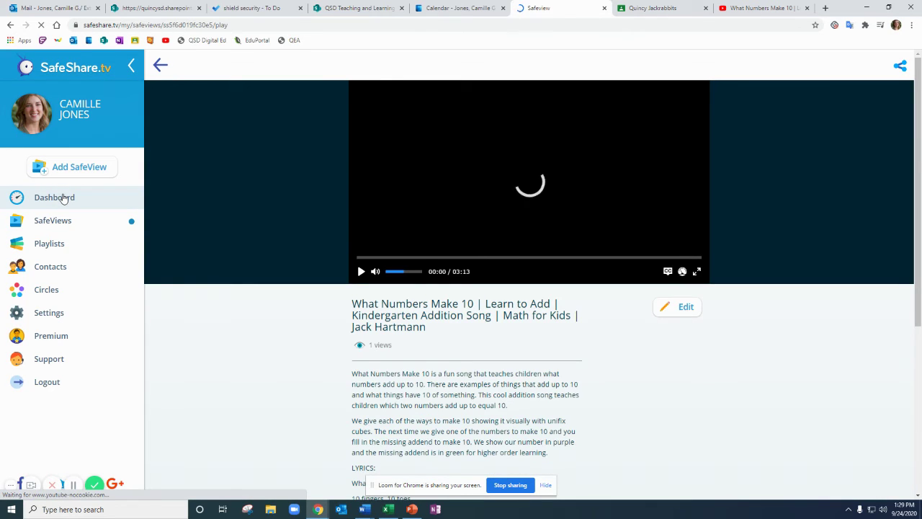
pyautogui.click(63, 199)
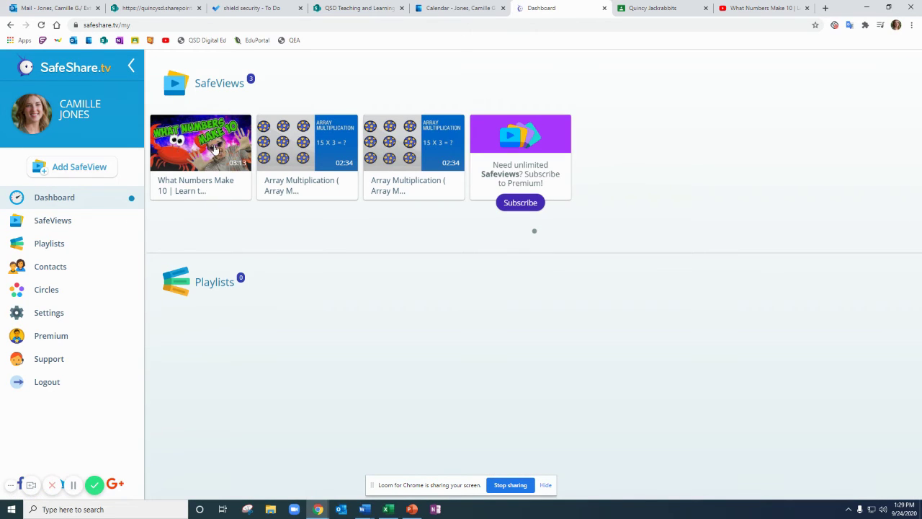
pyautogui.click(226, 164)
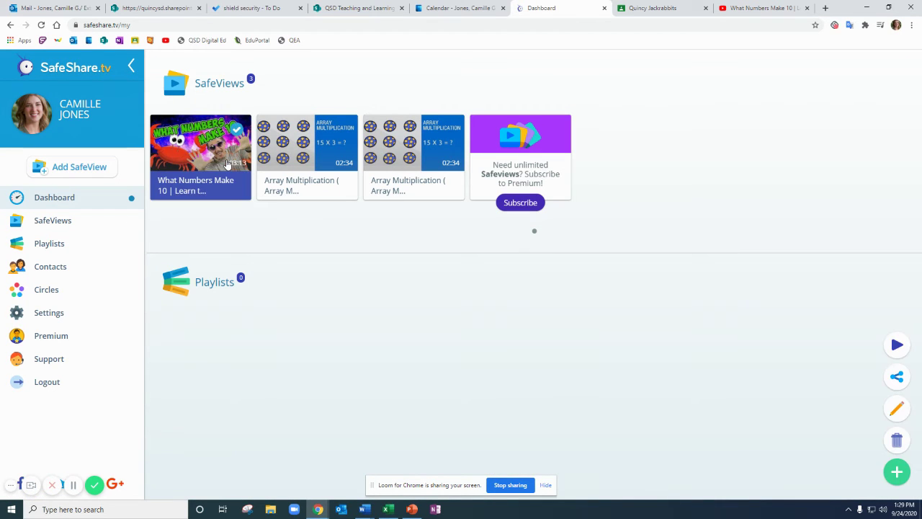
pyautogui.click(896, 382)
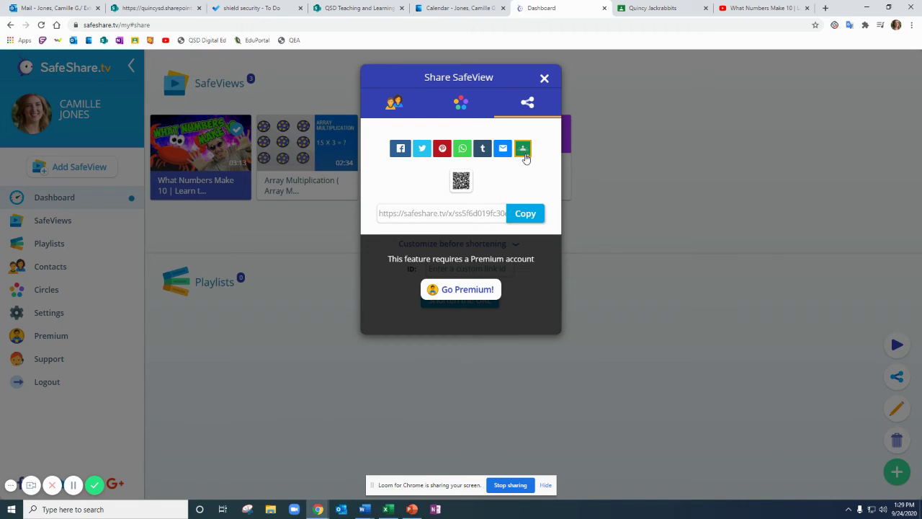
pyautogui.click(524, 216)
# Switch to the Quincy Jackrabbits class in Google Classroom and open its Math Assignment for editing.
pyautogui.click(641, 8)
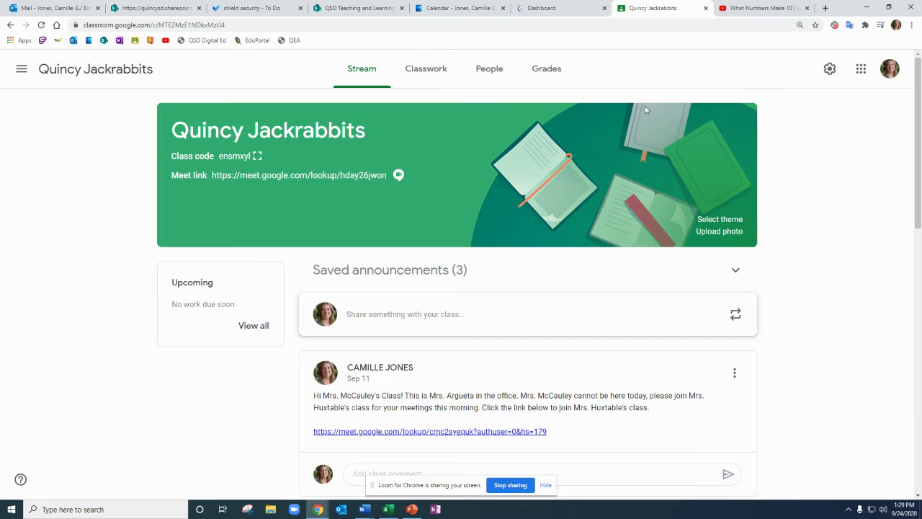
pyautogui.click(422, 71)
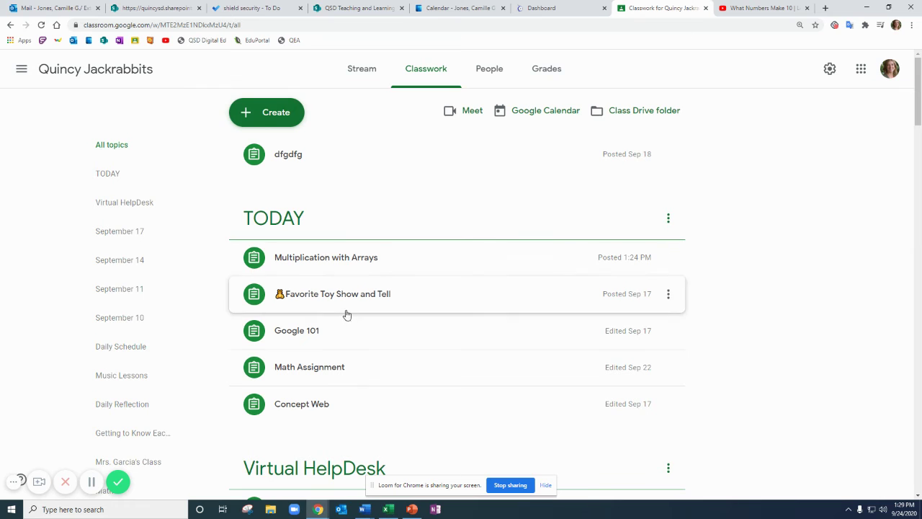
pyautogui.click(334, 368)
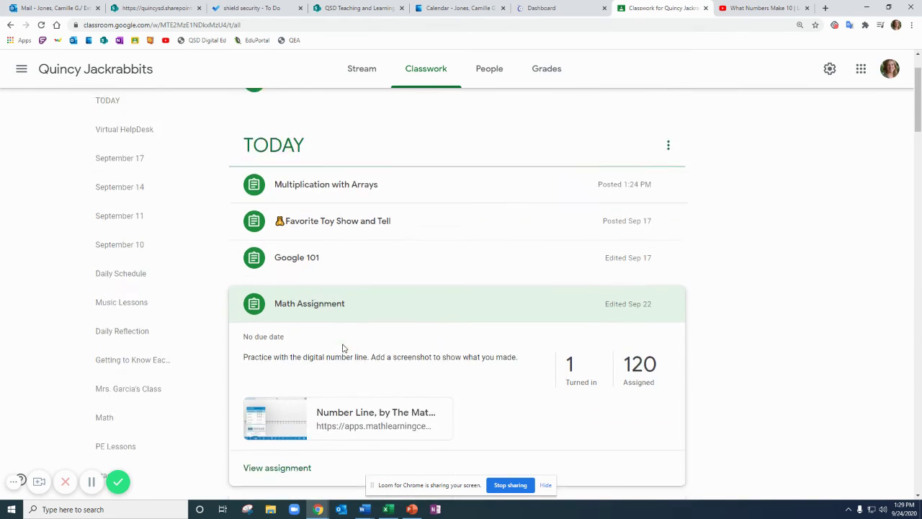
pyautogui.click(298, 397)
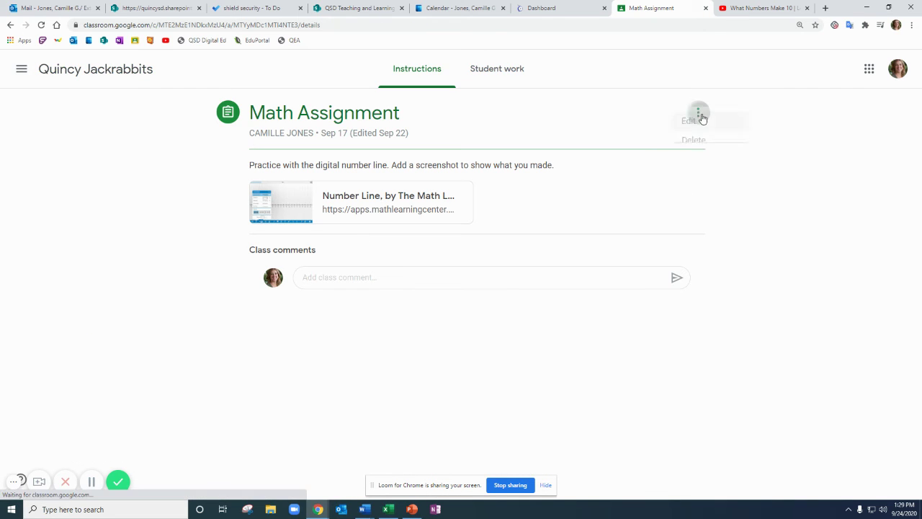
pyautogui.click(697, 113)
pyautogui.click(652, 139)
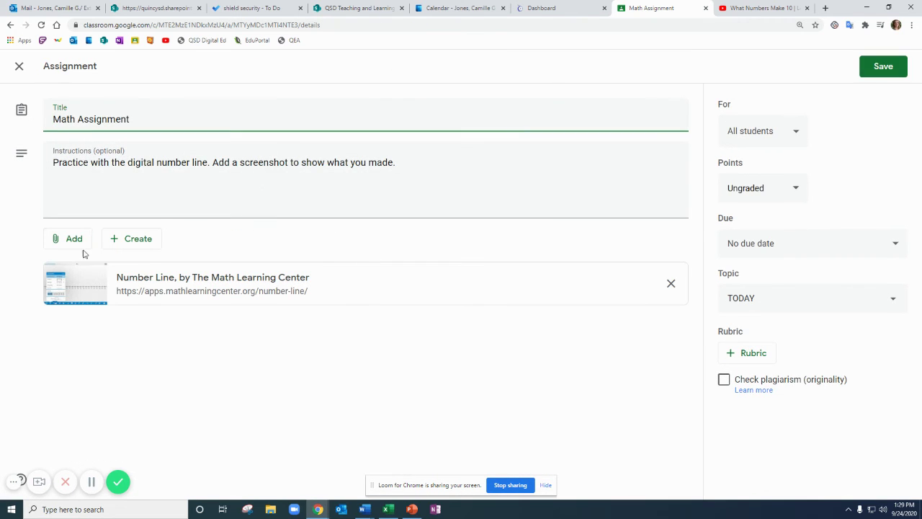
# Attach the copied SafeShare link for "What Numbers Make 10" to the Math Assignment.
pyautogui.click(70, 249)
pyautogui.click(82, 281)
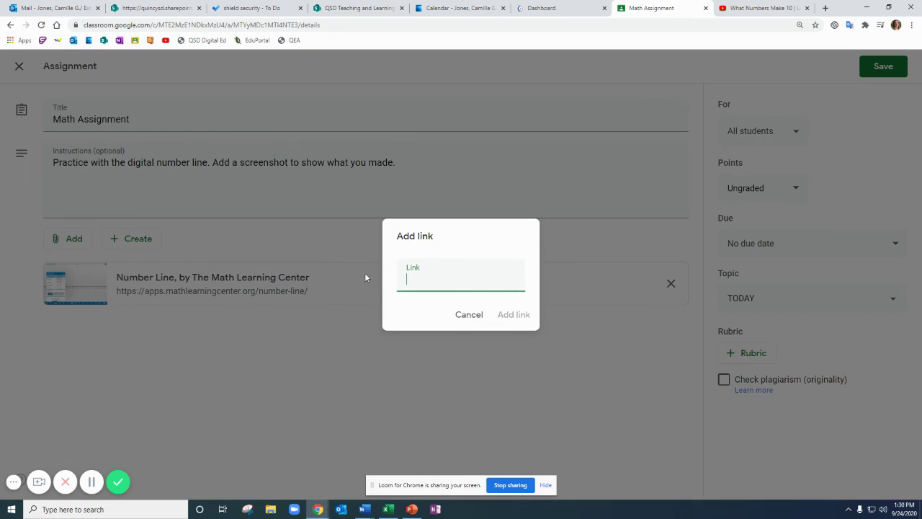
pyautogui.hotkey('ctrl', 'v')
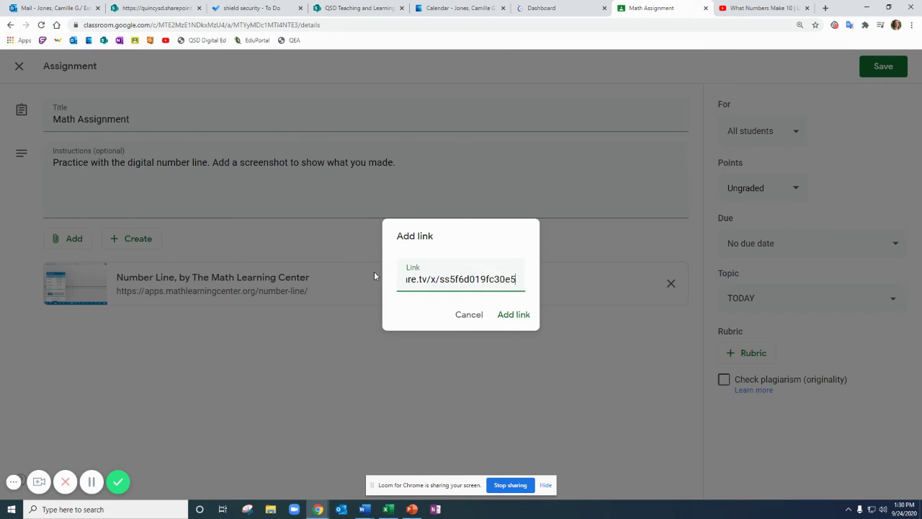
pyautogui.click(508, 314)
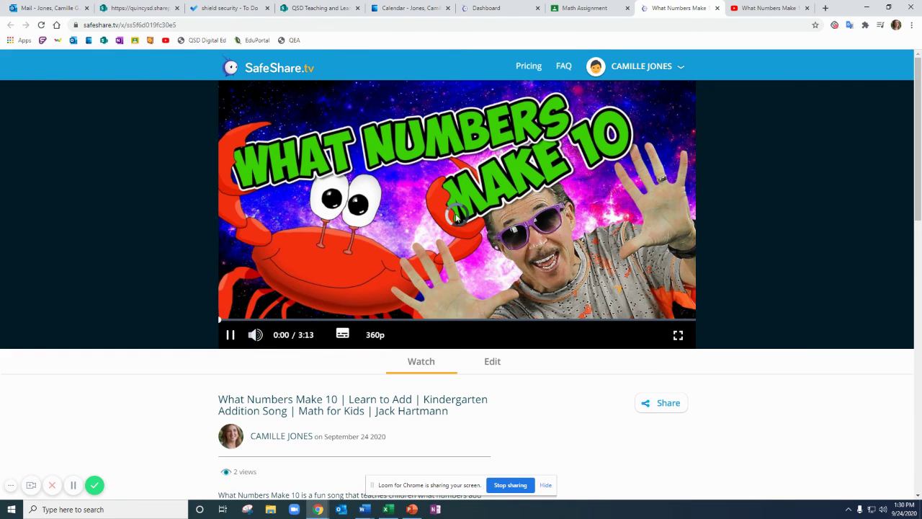
# Pause the attached video's preview and save the edited Math Assignment in Google Classroom.
pyautogui.click(458, 200)
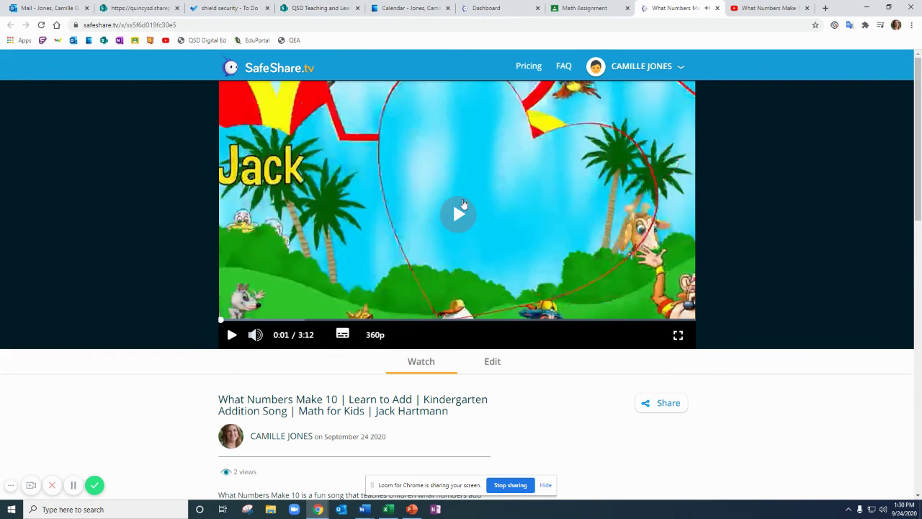
pyautogui.click(588, 9)
pyautogui.click(883, 66)
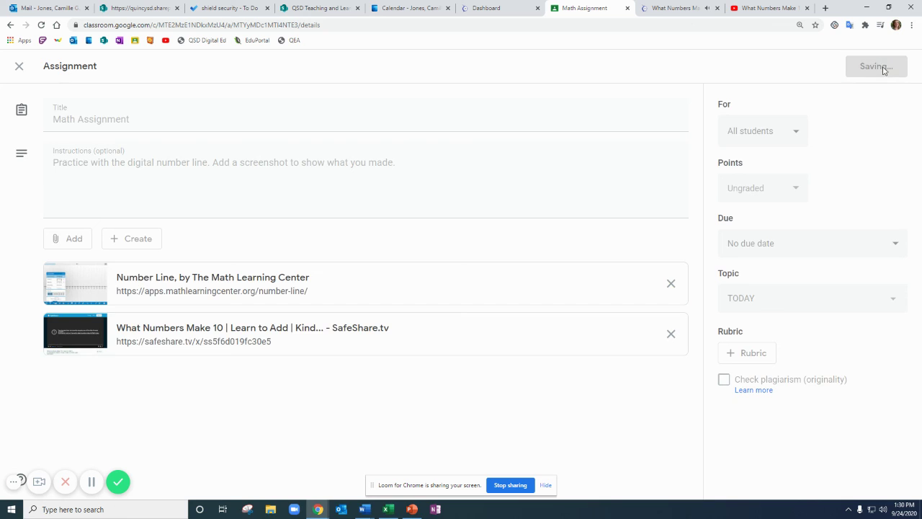